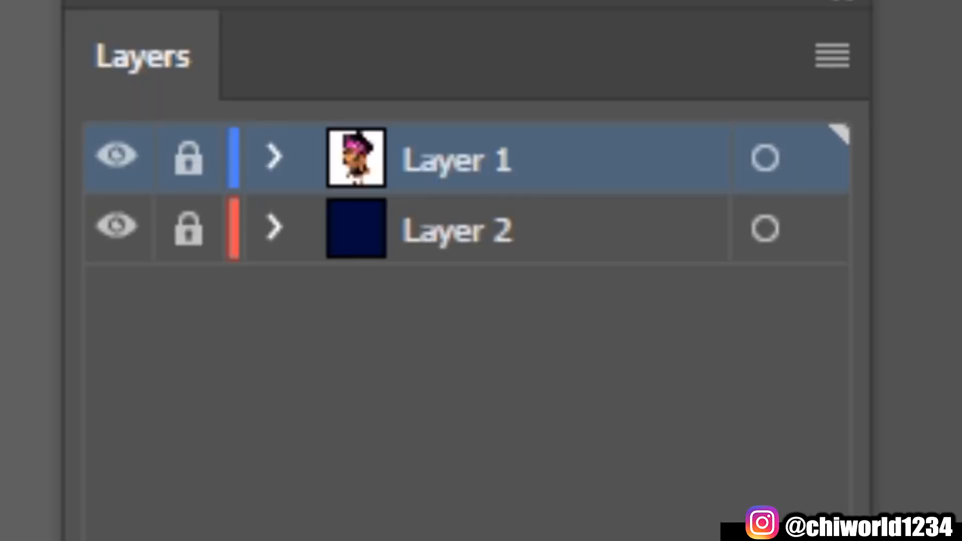
Add two new layers above the locked portrait and background layers, undoing any trial brush stroke
{"action": "left_click", "coordinate": [795, 429]}
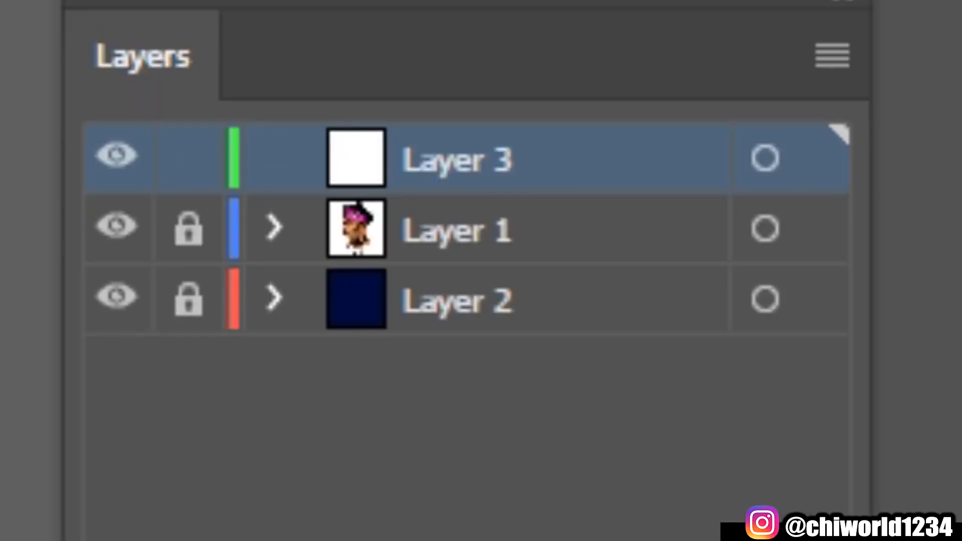
{"action": "key", "text": "ctrl+l"}
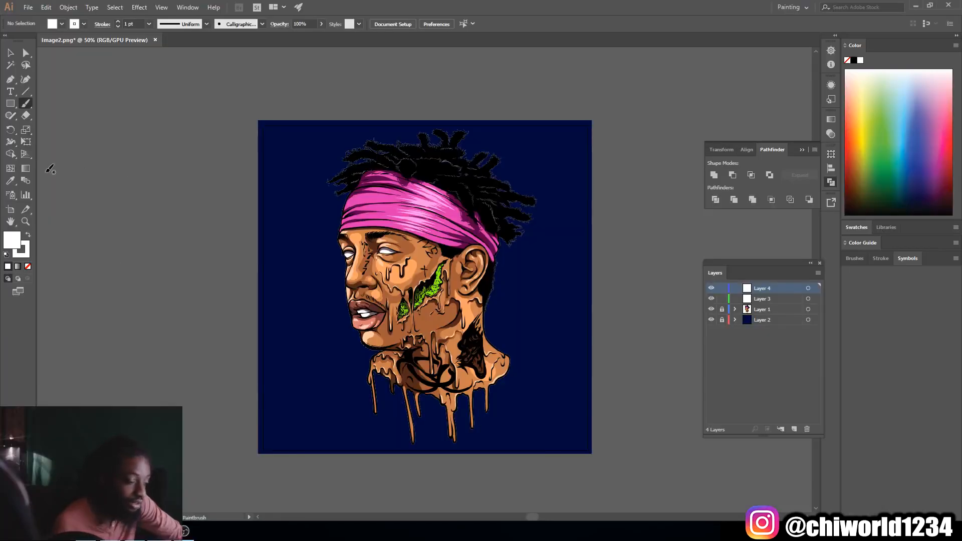
{"action": "left_click_drag", "start_coordinate": [224, 227], "coordinate": [226, 259]}
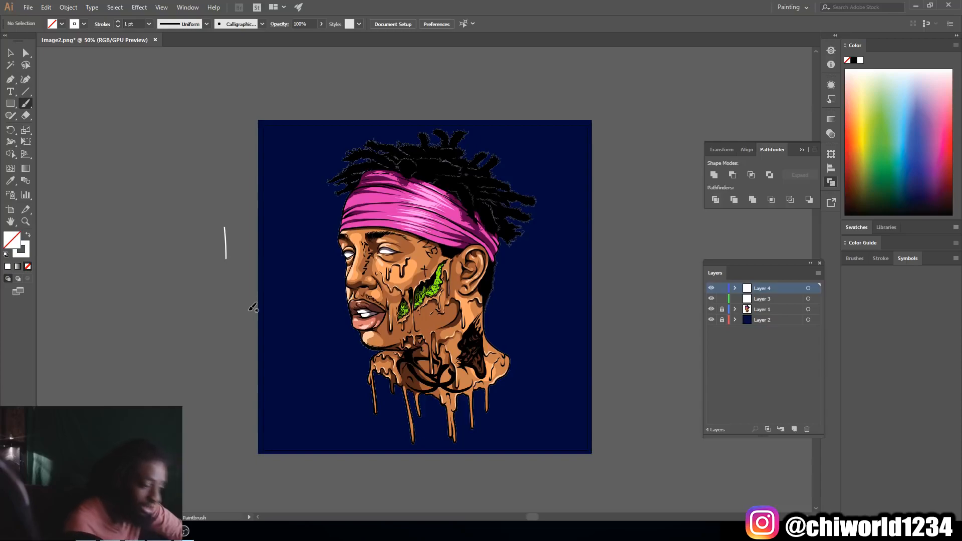
{"action": "key", "text": "ctrl+z"}
Paint over both eyes of the portrait with rough solid white brush strokes on Layer 4
{"action": "key", "text": "ctrl+equal"}
{"action": "key", "text": "ctrl+equal"}
{"action": "key", "text": "ctrl+equal"}
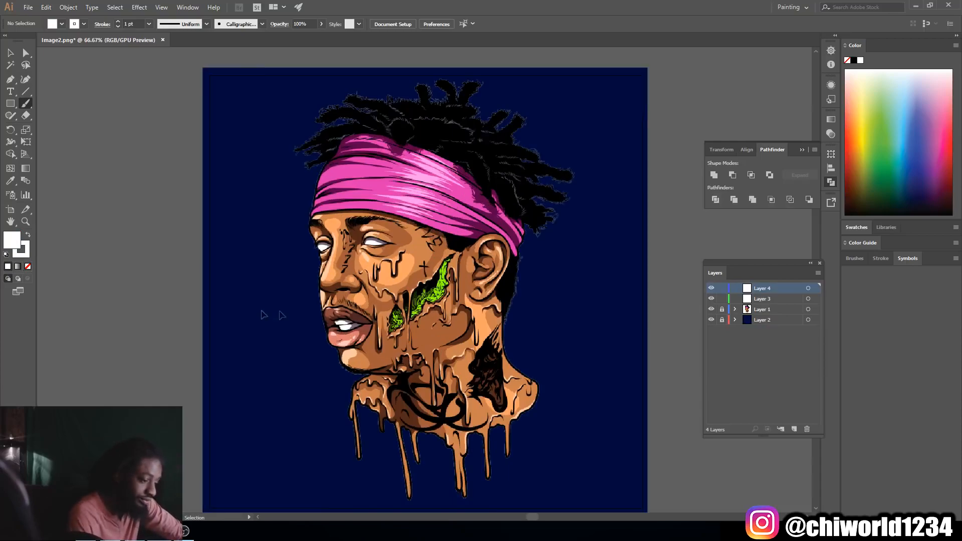
{"action": "scroll", "coordinate": [308, 327], "scroll_direction": "up", "scroll_amount": 2}
{"action": "scroll", "coordinate": [309, 327], "scroll_direction": "left", "scroll_amount": 2}
{"action": "key", "text": "ctrl+equal"}
{"action": "scroll", "coordinate": [311, 328], "scroll_direction": "up", "scroll_amount": 2}
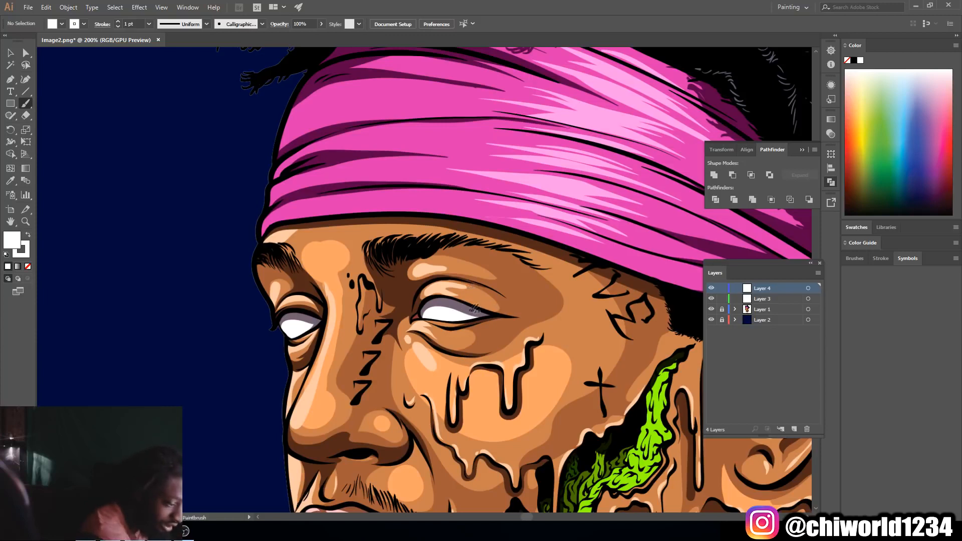
{"action": "mouse_move", "coordinate": [482, 309]}
{"action": "left_mouse_down"}
{"action": "mouse_move", "coordinate": [437, 307]}
{"action": "mouse_move", "coordinate": [462, 294]}
{"action": "mouse_move", "coordinate": [437, 303]}
{"action": "mouse_move", "coordinate": [477, 307]}
{"action": "mouse_move", "coordinate": [465, 308]}
{"action": "mouse_move", "coordinate": [468, 318]}
{"action": "mouse_move", "coordinate": [504, 310]}
{"action": "mouse_move", "coordinate": [485, 299]}
{"action": "mouse_move", "coordinate": [435, 319]}
{"action": "mouse_move", "coordinate": [422, 293]}
{"action": "left_mouse_up"}
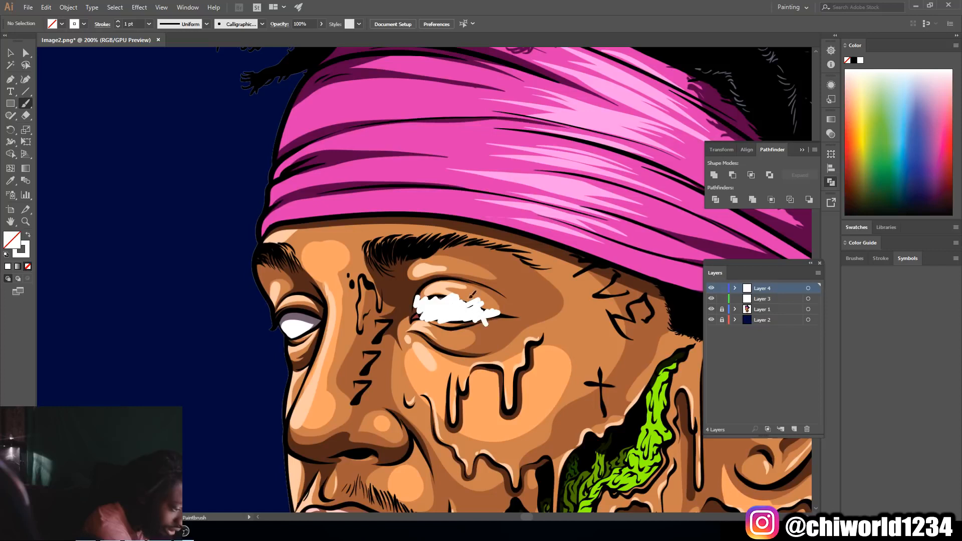
{"action": "mouse_move", "coordinate": [327, 315]}
{"action": "left_mouse_down"}
{"action": "mouse_move", "coordinate": [299, 334]}
{"action": "mouse_move", "coordinate": [286, 335]}
{"action": "mouse_move", "coordinate": [293, 321]}
{"action": "mouse_move", "coordinate": [281, 317]}
{"action": "mouse_move", "coordinate": [307, 315]}
{"action": "mouse_move", "coordinate": [312, 304]}
{"action": "mouse_move", "coordinate": [296, 334]}
{"action": "mouse_move", "coordinate": [274, 330]}
{"action": "left_mouse_up"}
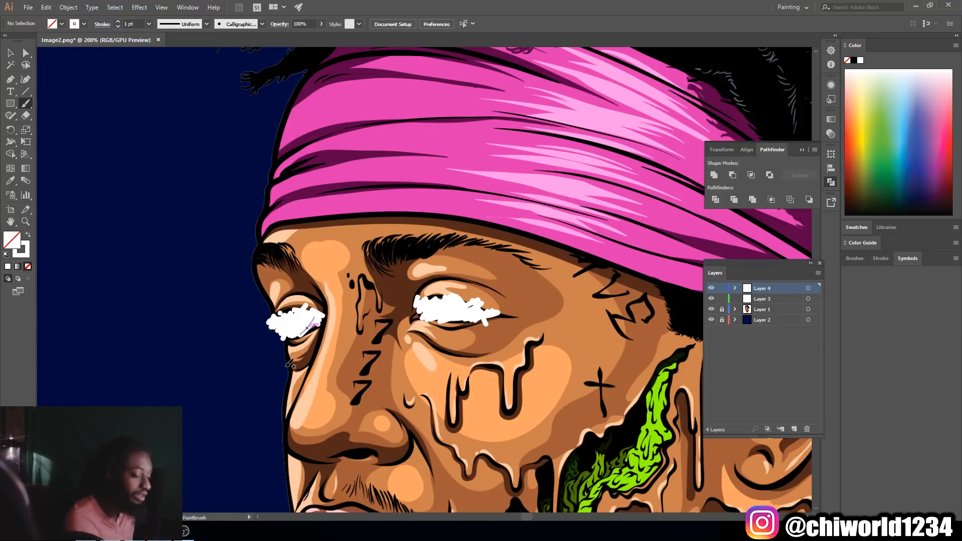
On Layer 3, apply a Gaussian Blur with a 30-pixel radius to the brush and paint test strokes outside the artboard
{"action": "key", "text": "ctrl+minus"}
{"action": "key", "text": "ctrl+minus"}
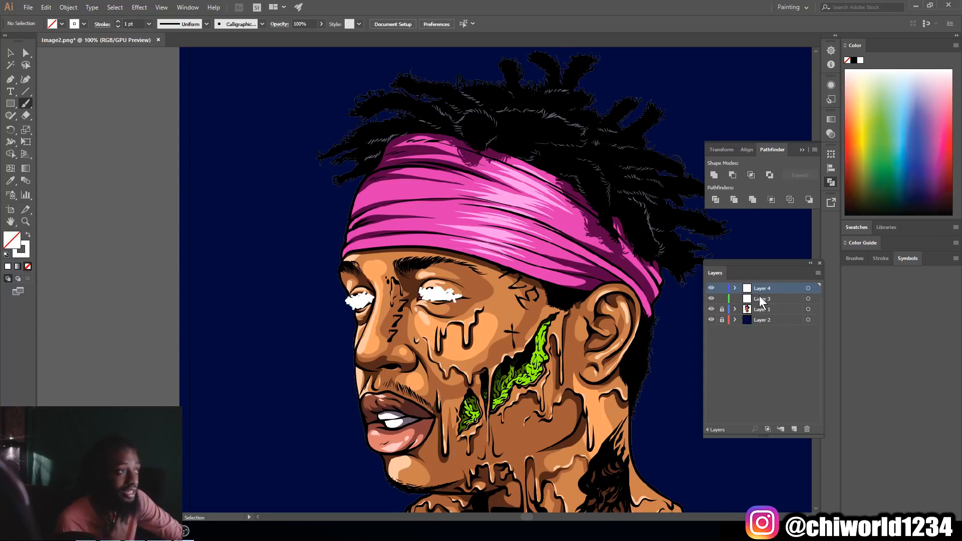
{"action": "left_click", "coordinate": [761, 300]}
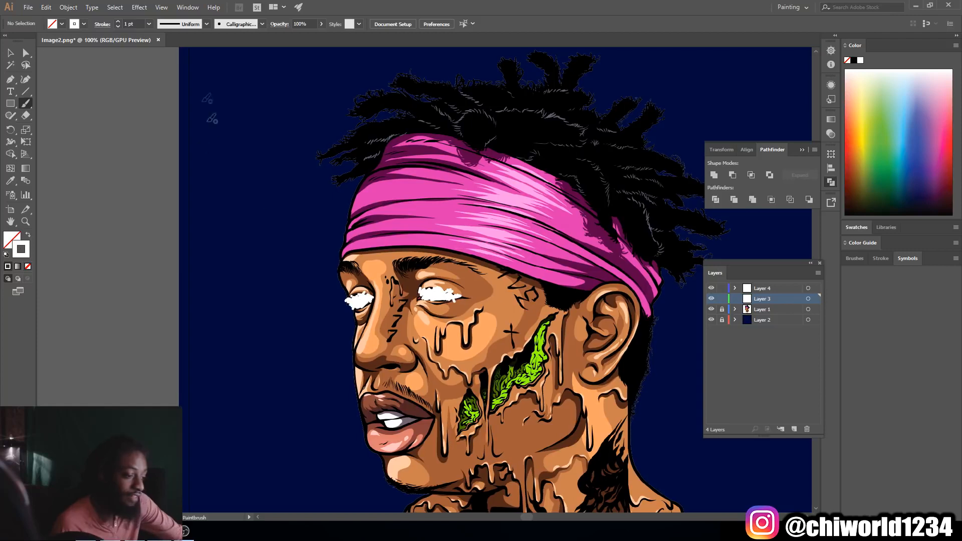
{"action": "left_click", "coordinate": [139, 8]}
{"action": "mouse_move", "coordinate": [198, 178]}
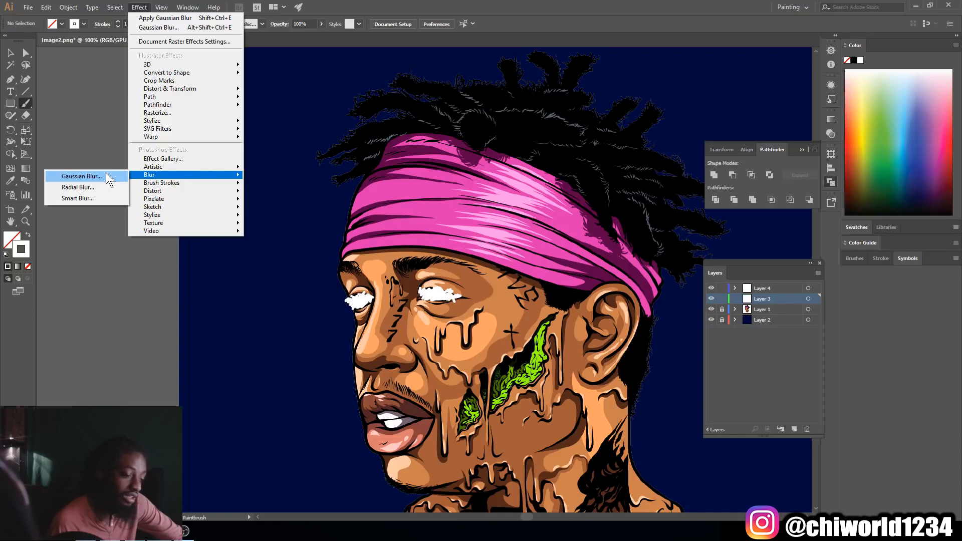
{"action": "left_click", "coordinate": [82, 177]}
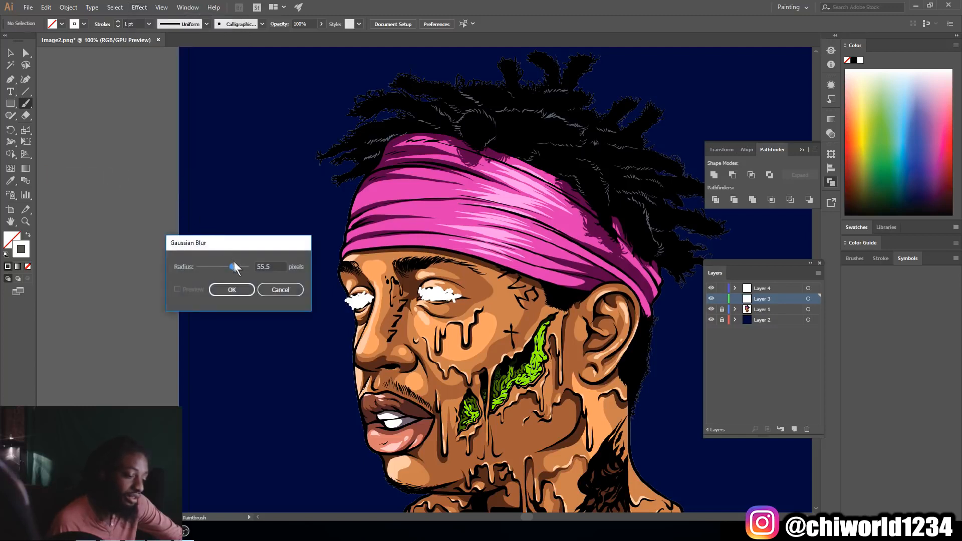
{"action": "left_click_drag", "start_coordinate": [231, 266], "coordinate": [228, 269]}
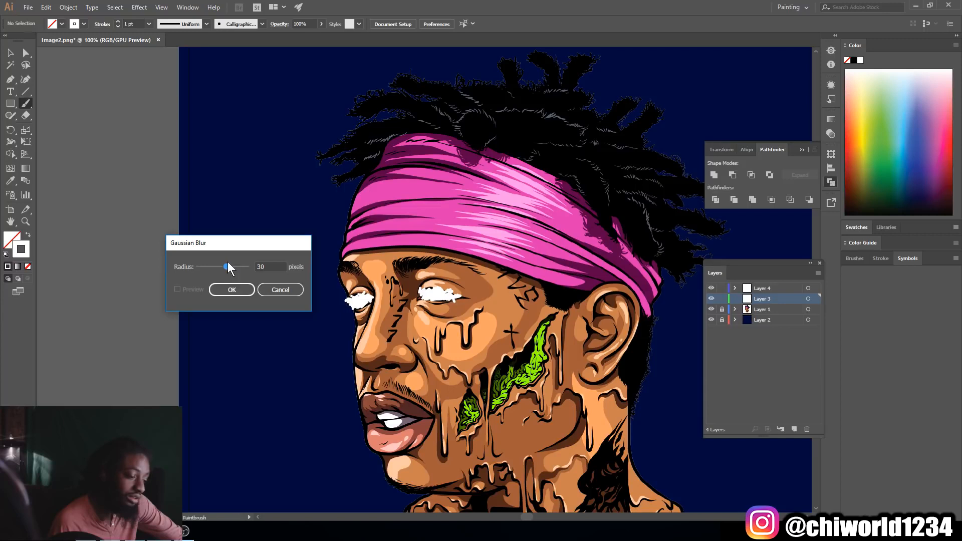
{"action": "left_click", "coordinate": [232, 289]}
{"action": "left_click_drag", "start_coordinate": [126, 277], "coordinate": [129, 343]}
{"action": "mouse_move", "coordinate": [125, 303]}
{"action": "left_mouse_down"}
{"action": "mouse_move", "coordinate": [128, 399]}
{"action": "mouse_move", "coordinate": [122, 206]}
{"action": "mouse_move", "coordinate": [134, 278]}
{"action": "mouse_move", "coordinate": [115, 148]}
{"action": "left_mouse_up"}
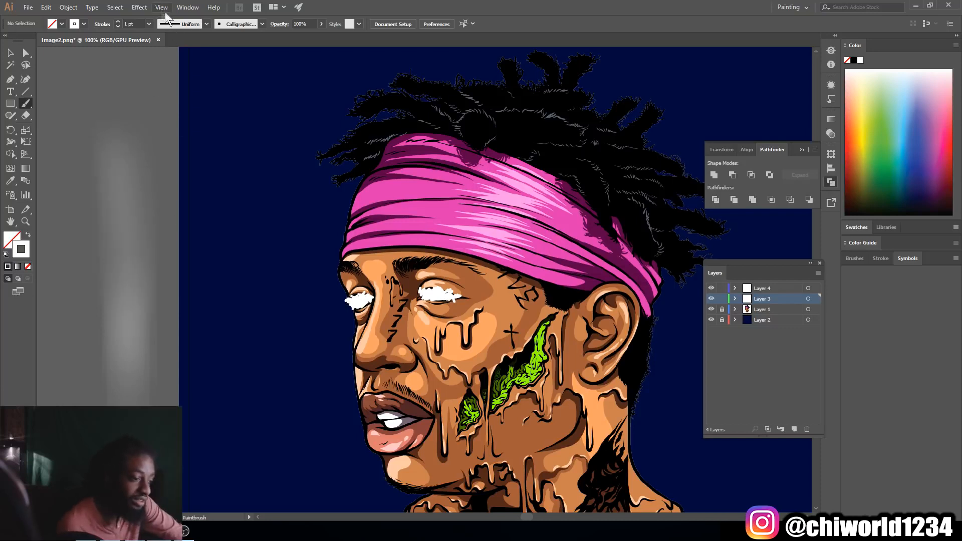
Apply an additional Gaussian Blur with an 8-pixel radius to the brush strokes
{"action": "left_click", "coordinate": [136, 8]}
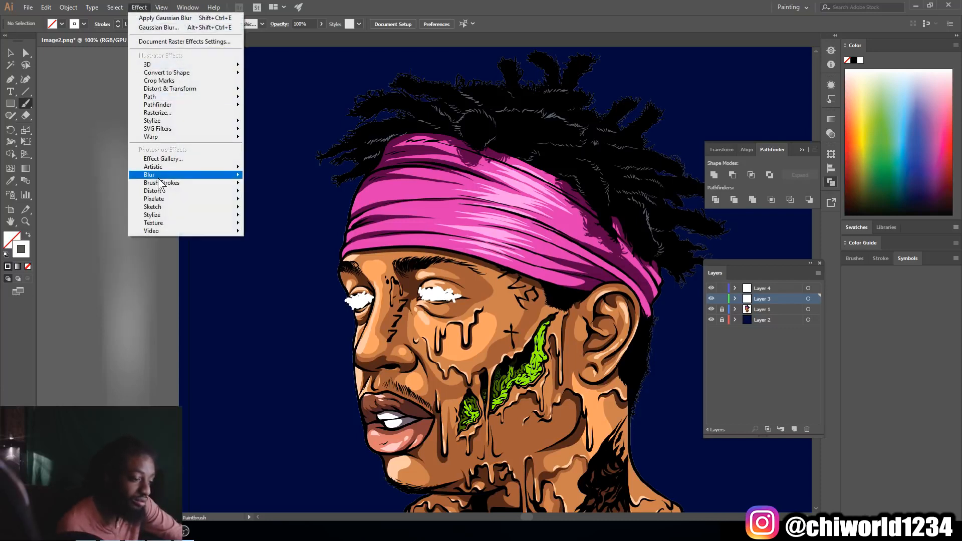
{"action": "mouse_move", "coordinate": [159, 175]}
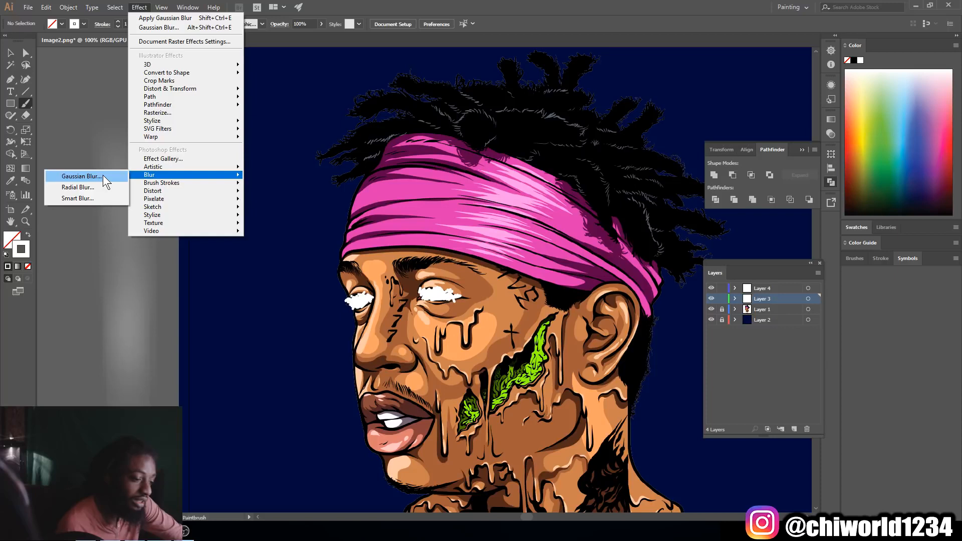
{"action": "left_click", "coordinate": [104, 176]}
{"action": "left_click", "coordinate": [523, 287]}
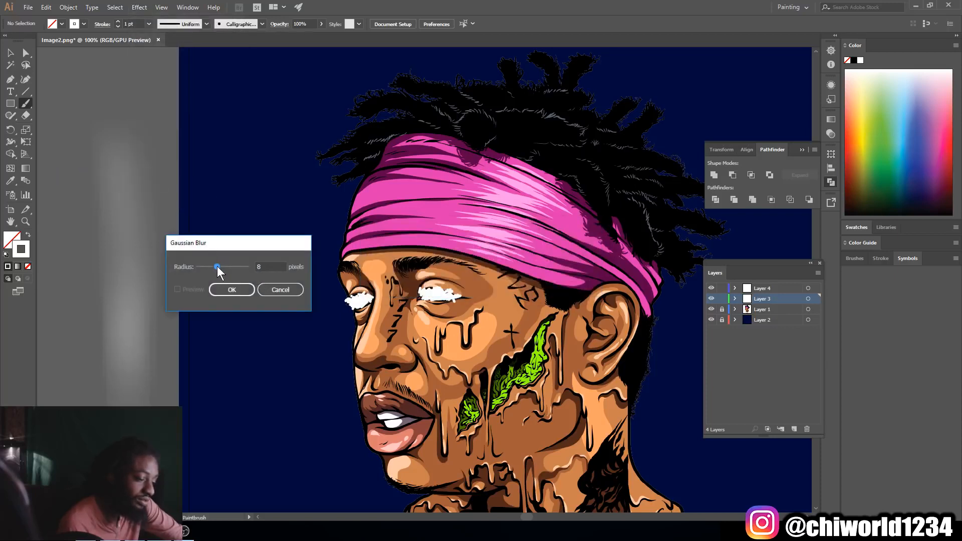
{"action": "left_click", "coordinate": [230, 291]}
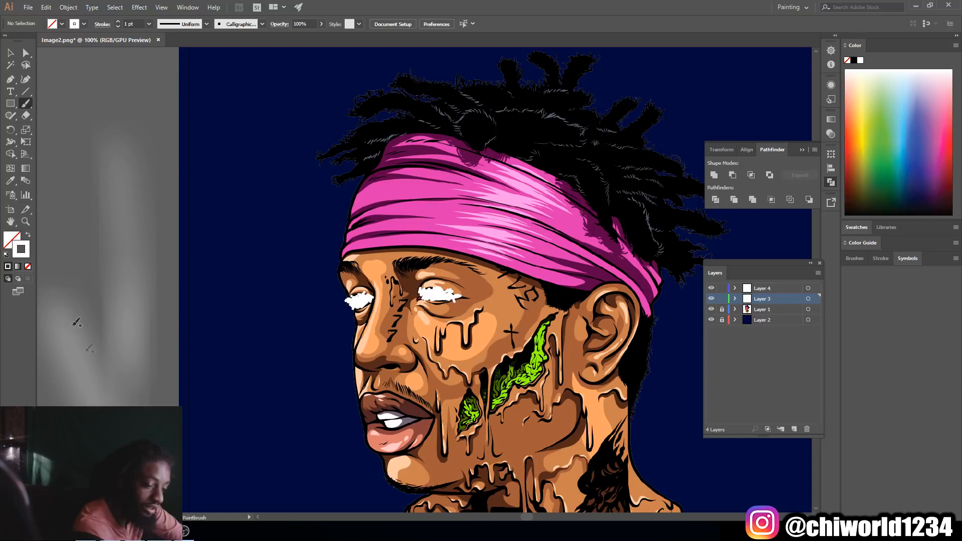
Set the brush's stroke colour to a bright blue with a hue of 214°
{"action": "double_click", "coordinate": [22, 252]}
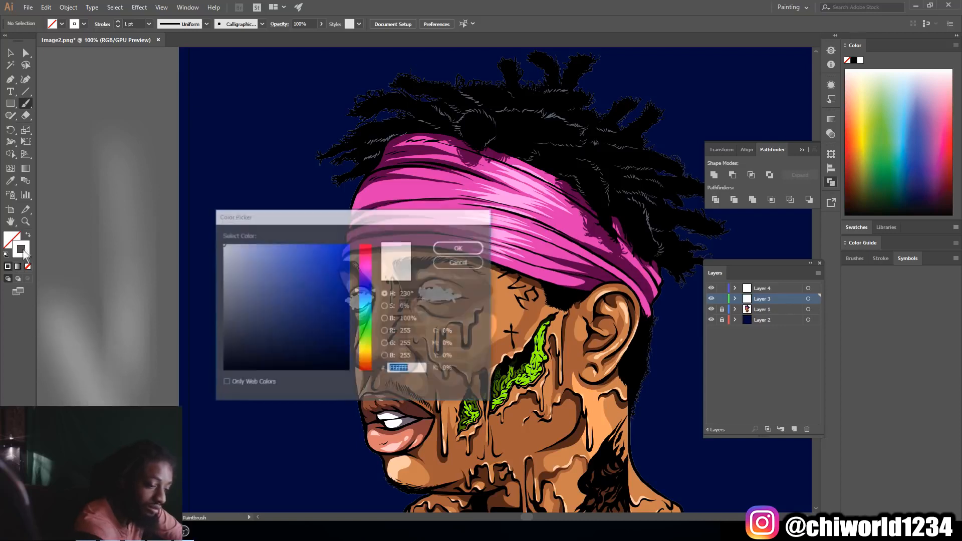
{"action": "left_click", "coordinate": [324, 245]}
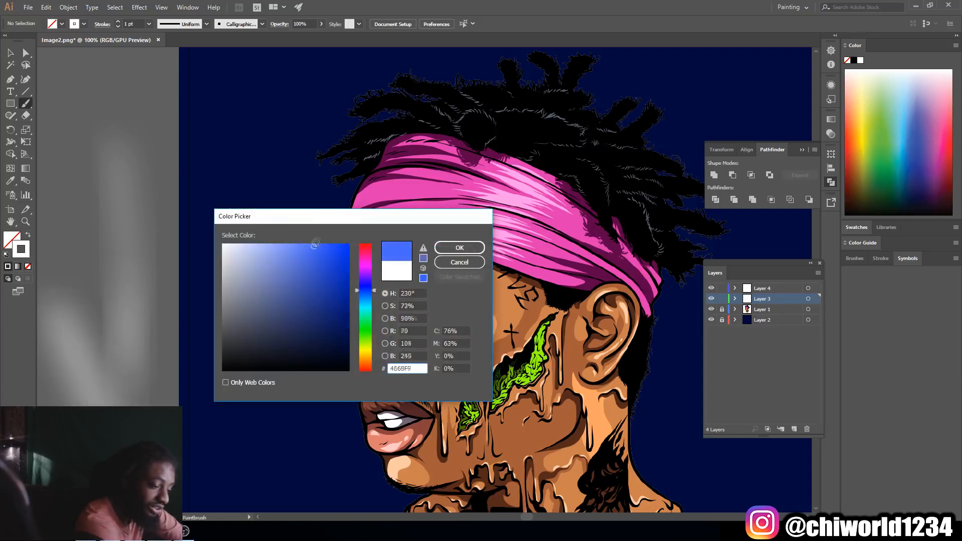
{"action": "left_click_drag", "start_coordinate": [366, 307], "coordinate": [364, 293]}
{"action": "mouse_move", "coordinate": [323, 245]}
{"action": "left_mouse_down"}
{"action": "mouse_move", "coordinate": [338, 236]}
{"action": "mouse_move", "coordinate": [324, 230]}
{"action": "left_mouse_up"}
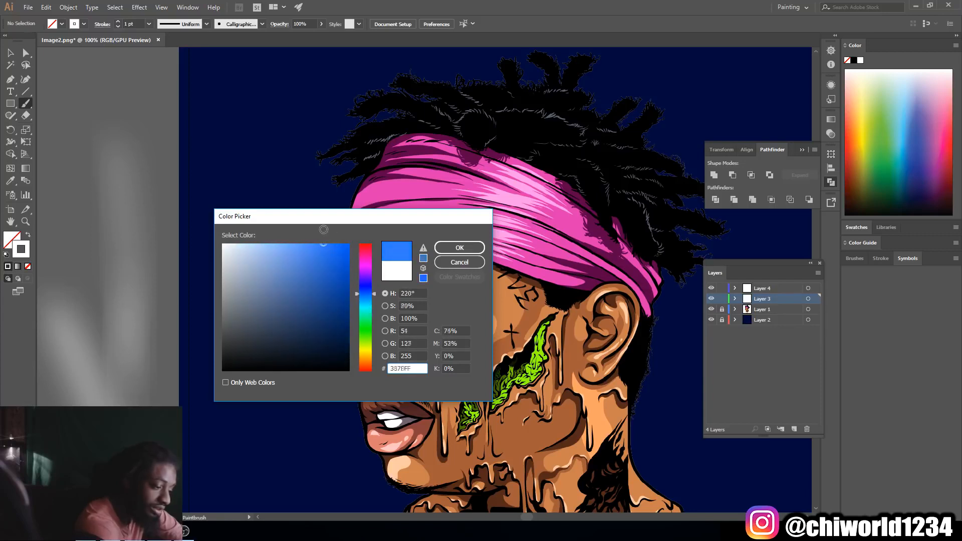
{"action": "left_click", "coordinate": [366, 296]}
{"action": "left_click", "coordinate": [460, 247]}
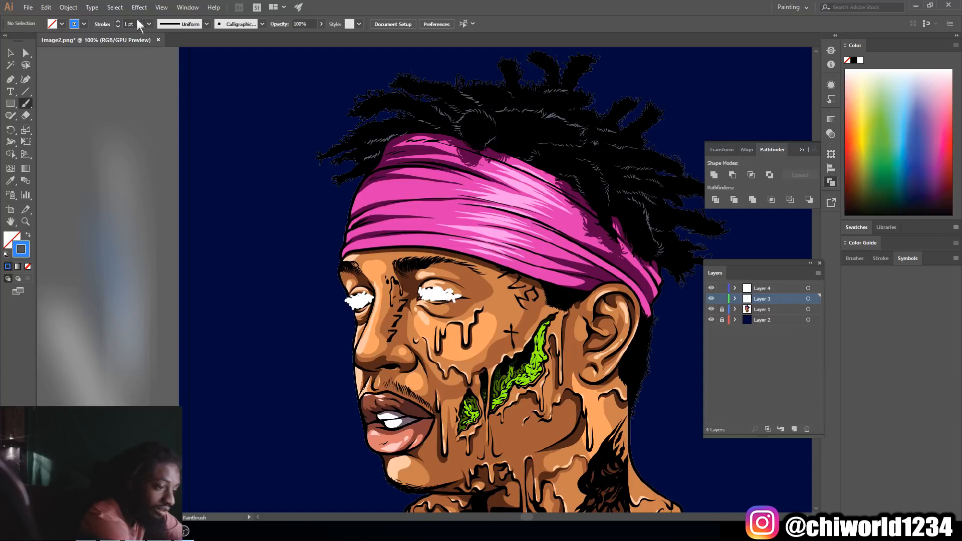
Paint a layered, blurred blue glow around both eyes on Layer 3, behind the white strokes
{"action": "mouse_move", "coordinate": [469, 292]}
{"action": "left_mouse_down"}
{"action": "mouse_move", "coordinate": [442, 295]}
{"action": "mouse_move", "coordinate": [460, 290]}
{"action": "mouse_move", "coordinate": [434, 295]}
{"action": "mouse_move", "coordinate": [467, 290]}
{"action": "mouse_move", "coordinate": [443, 283]}
{"action": "mouse_move", "coordinate": [416, 291]}
{"action": "left_mouse_up"}
{"action": "left_click_drag", "start_coordinate": [454, 296], "coordinate": [412, 292]}
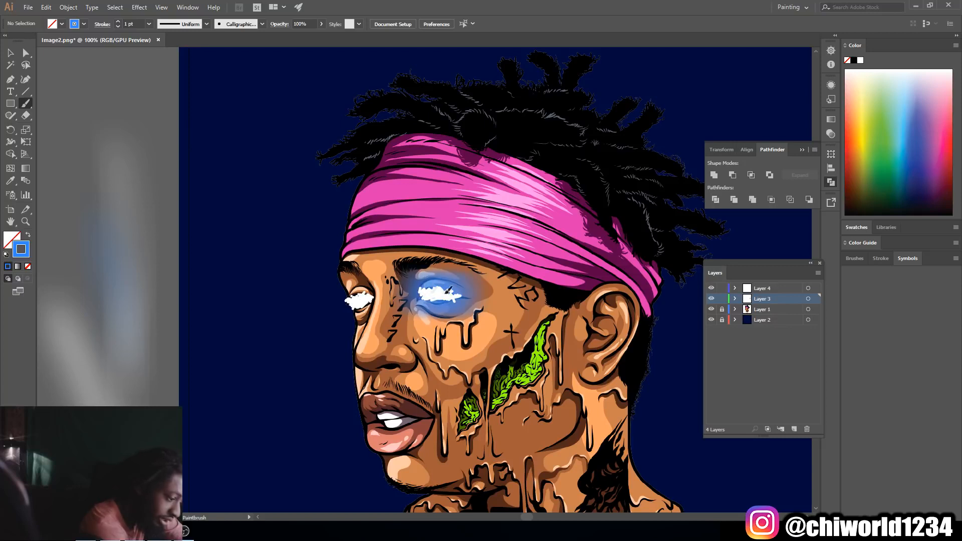
{"action": "mouse_move", "coordinate": [469, 299]}
{"action": "left_mouse_down"}
{"action": "mouse_move", "coordinate": [379, 297]}
{"action": "mouse_move", "coordinate": [382, 287]}
{"action": "mouse_move", "coordinate": [344, 297]}
{"action": "mouse_move", "coordinate": [371, 288]}
{"action": "mouse_move", "coordinate": [342, 293]}
{"action": "left_mouse_up"}
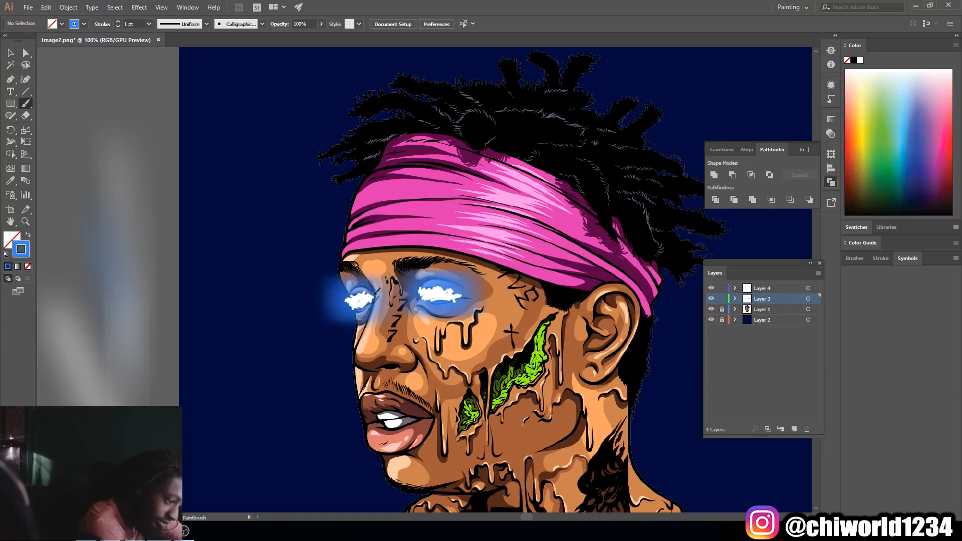
{"action": "mouse_move", "coordinate": [410, 294]}
{"action": "left_mouse_down"}
{"action": "mouse_move", "coordinate": [454, 291]}
{"action": "mouse_move", "coordinate": [427, 288]}
{"action": "mouse_move", "coordinate": [461, 301]}
{"action": "left_mouse_up"}
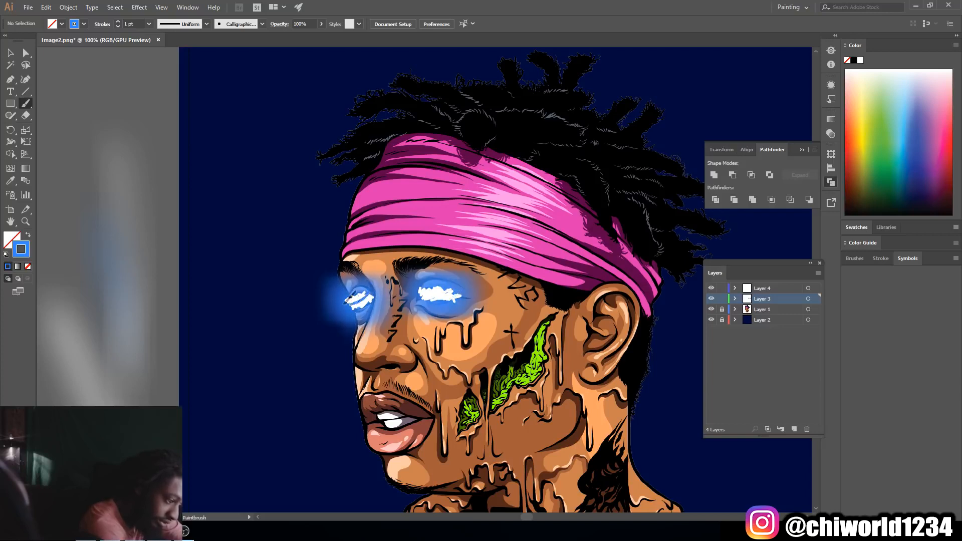
{"action": "mouse_move", "coordinate": [471, 297]}
{"action": "left_mouse_down"}
{"action": "mouse_move", "coordinate": [427, 300]}
{"action": "mouse_move", "coordinate": [447, 311]}
{"action": "mouse_move", "coordinate": [411, 292]}
{"action": "left_mouse_up"}
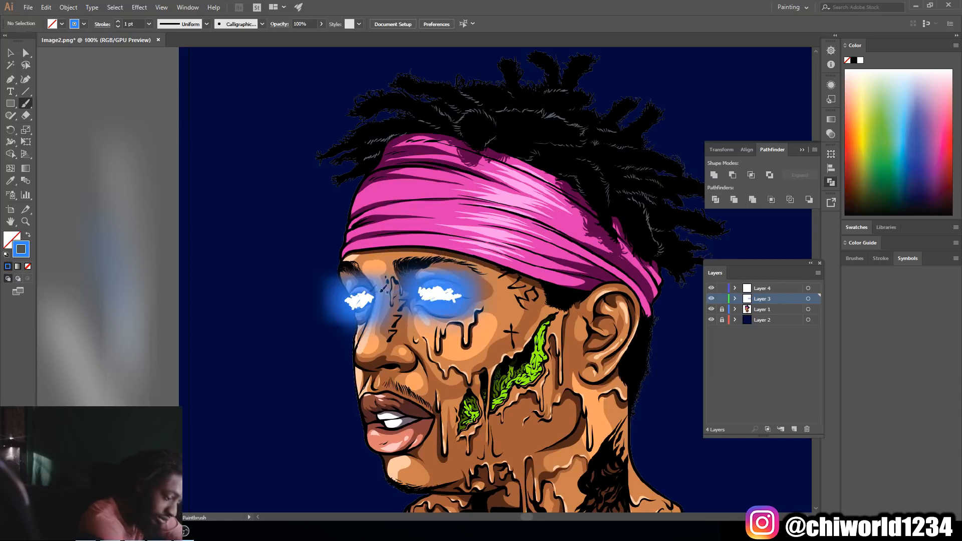
Set the brush's stroke colour to white (FFFFFF)
{"action": "double_click", "coordinate": [22, 251]}
{"action": "left_click", "coordinate": [224, 245]}
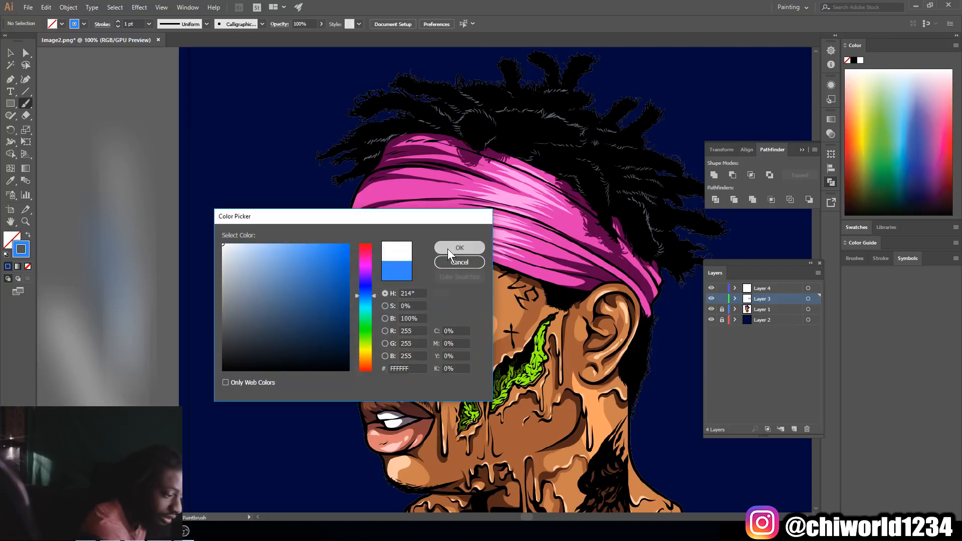
{"action": "left_click", "coordinate": [447, 249]}
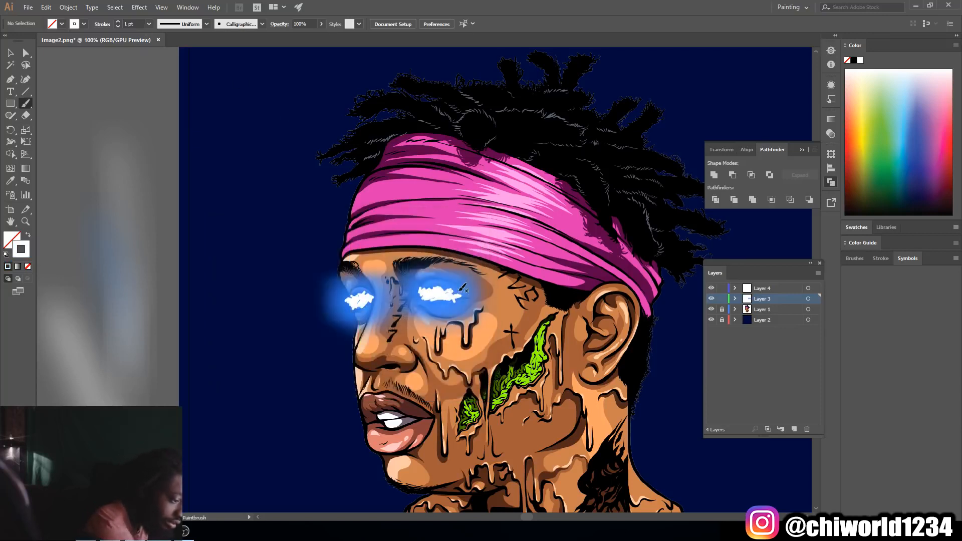